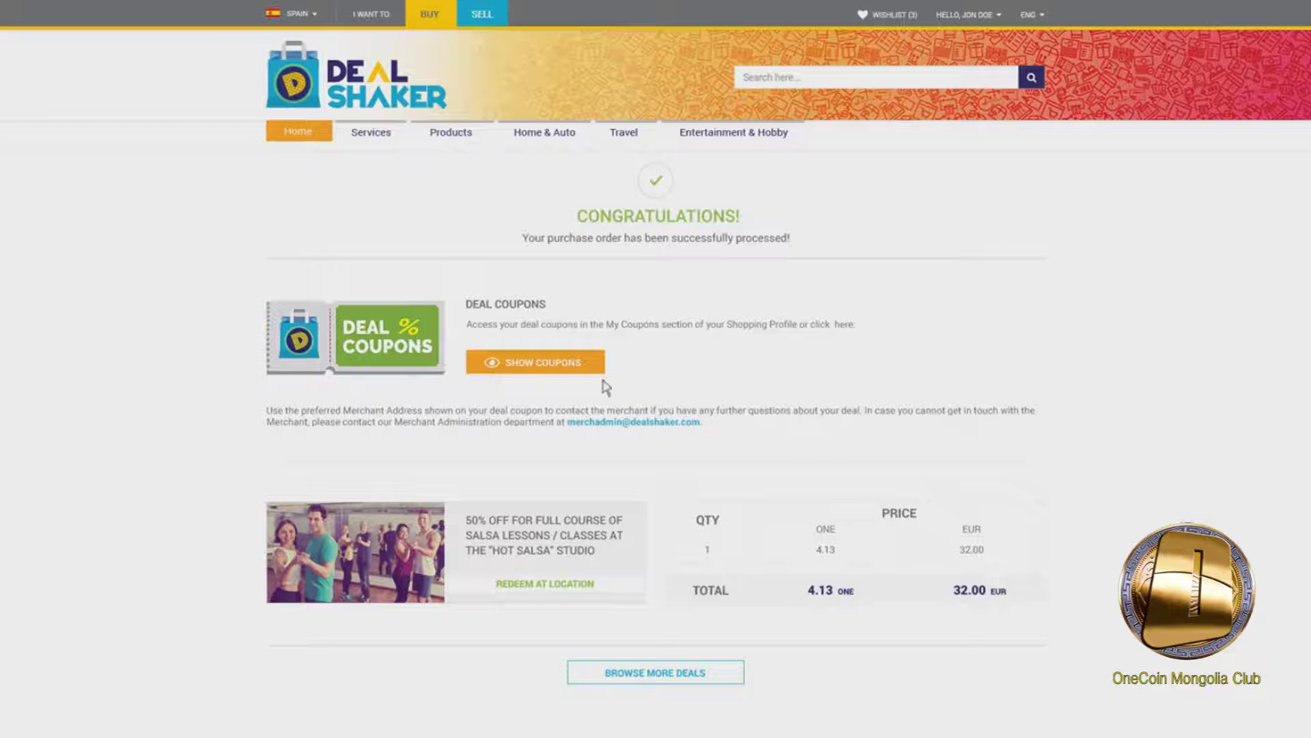
Step: Open My Coupons from the Shopping Profile to list the purchased iPad Mini 4 deal
{"action": "left_click", "coordinate": [554, 366]}
{"action": "left_click", "coordinate": [963, 20]}
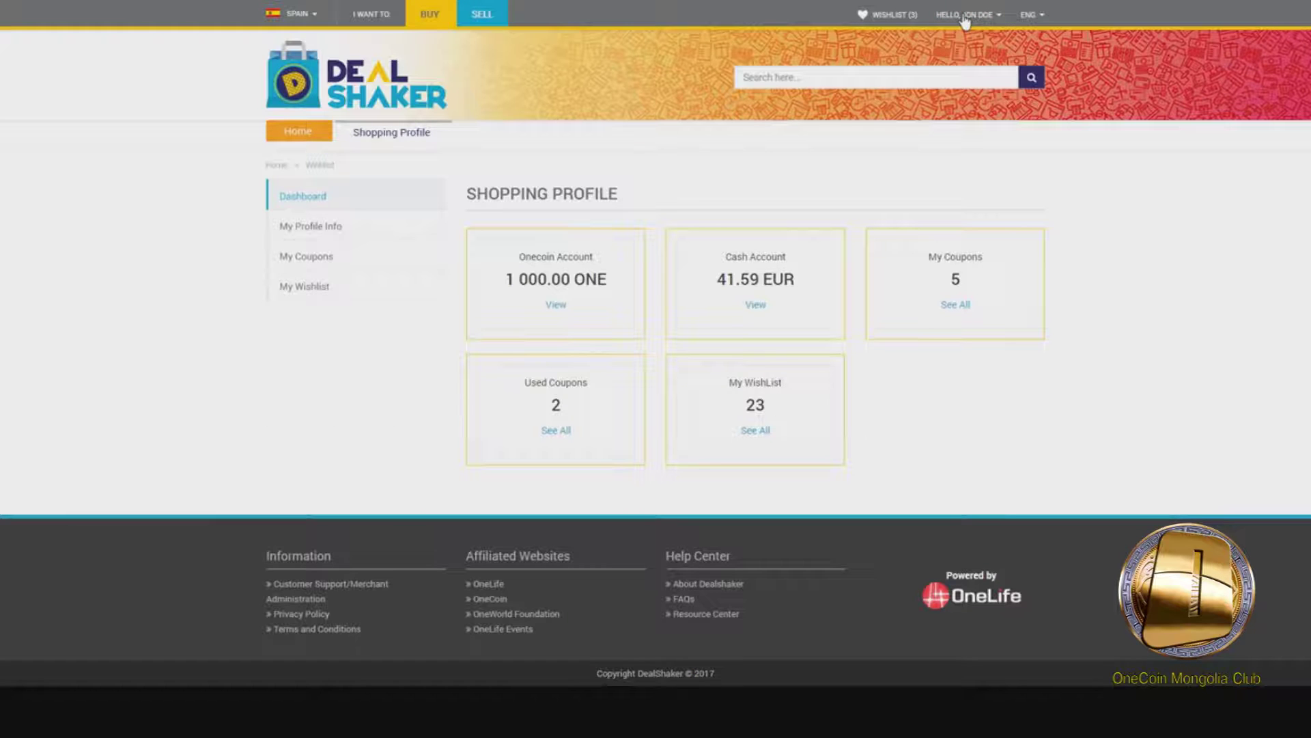
{"action": "left_click", "coordinate": [316, 264]}
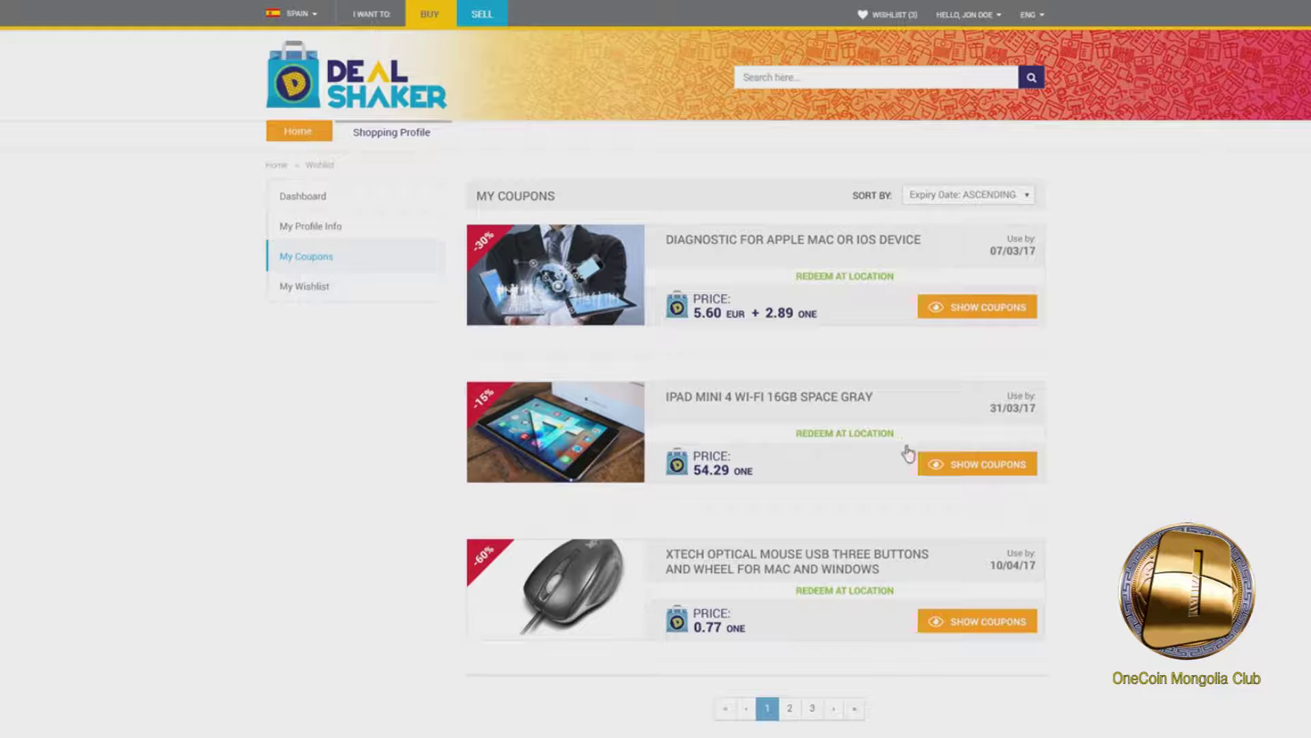
Step: Show the coupons for the iPad Mini 4 Wi-Fi 16GB Space Gray deal
{"action": "left_click", "coordinate": [961, 467]}
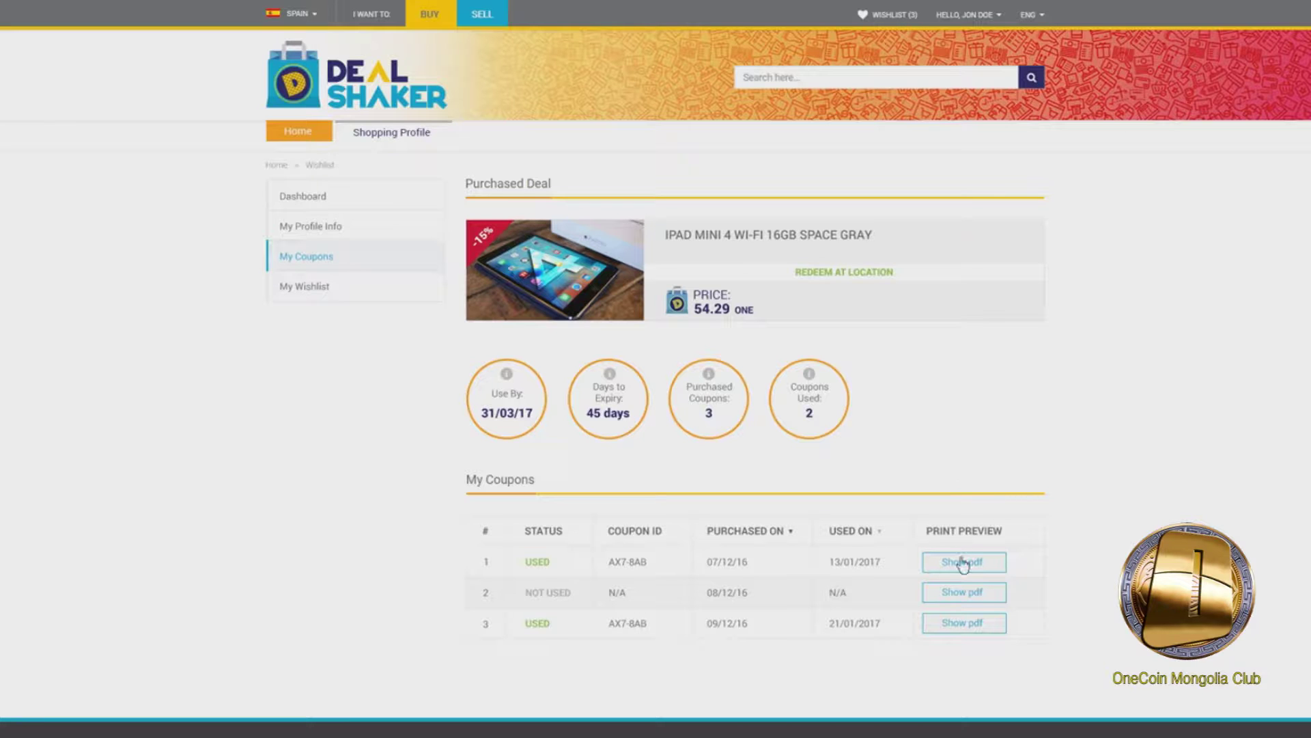
Step: Show the PDF print preview for the unused coupon in row 2
{"action": "left_click", "coordinate": [962, 597]}
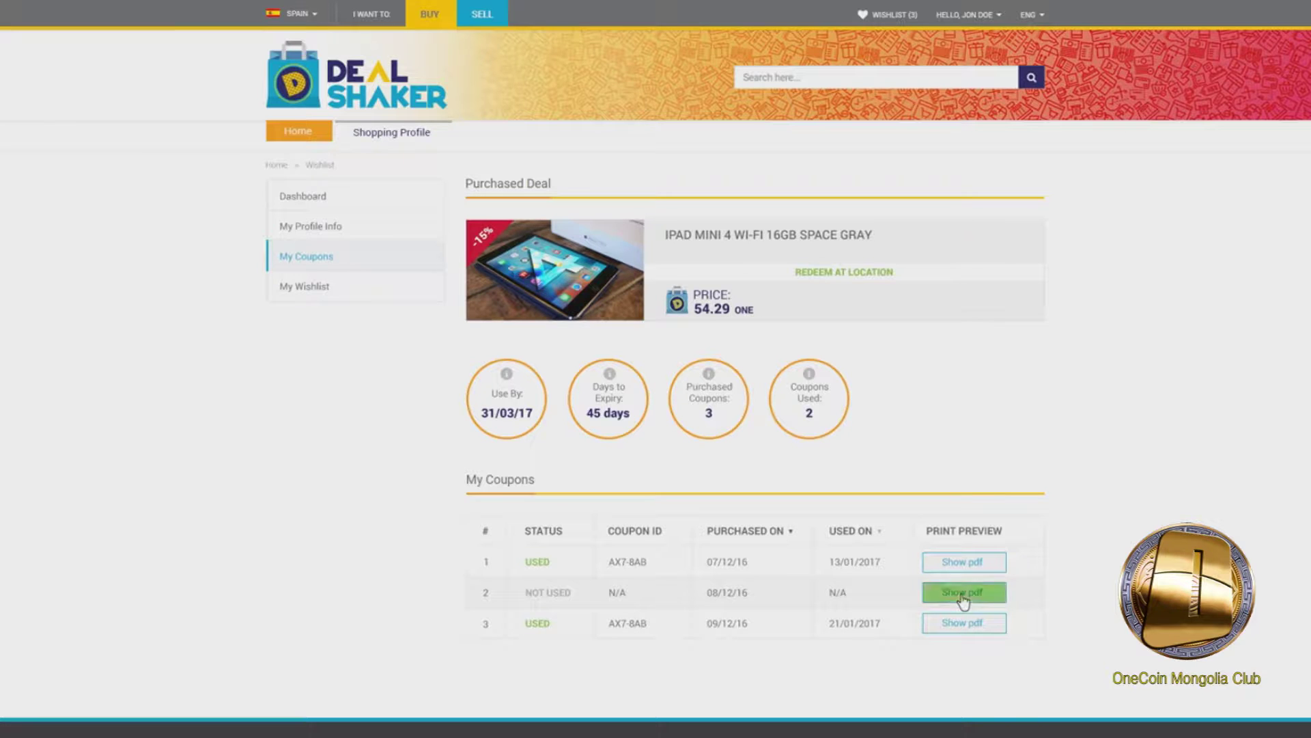